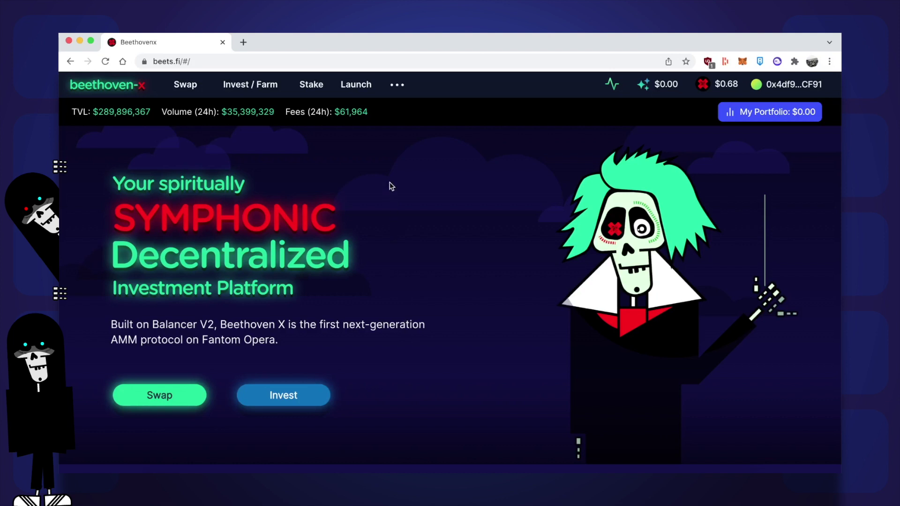
- Open Beethoven X's extra-links menu listing Multichain Bridge and AllBridge
left_click(398, 85)
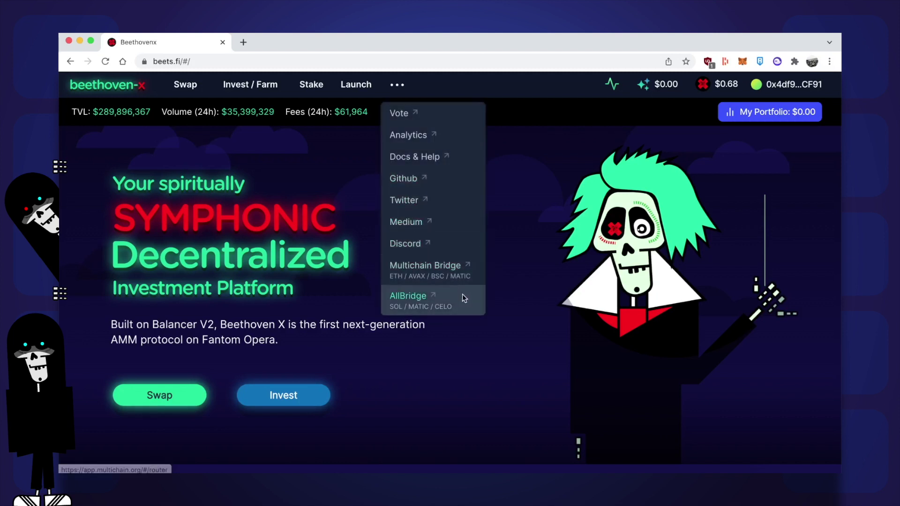
- Open the Multichain Bridge router page in a new tab
left_click(402, 280)
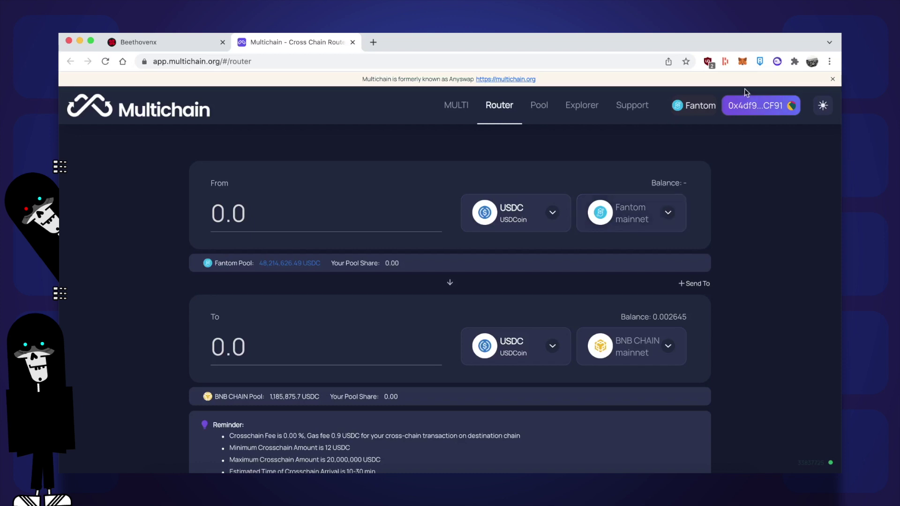
- Change MetaMask's network from Fantom Opera to Ethereum Mainnet, then return to the bridge
left_click(743, 62)
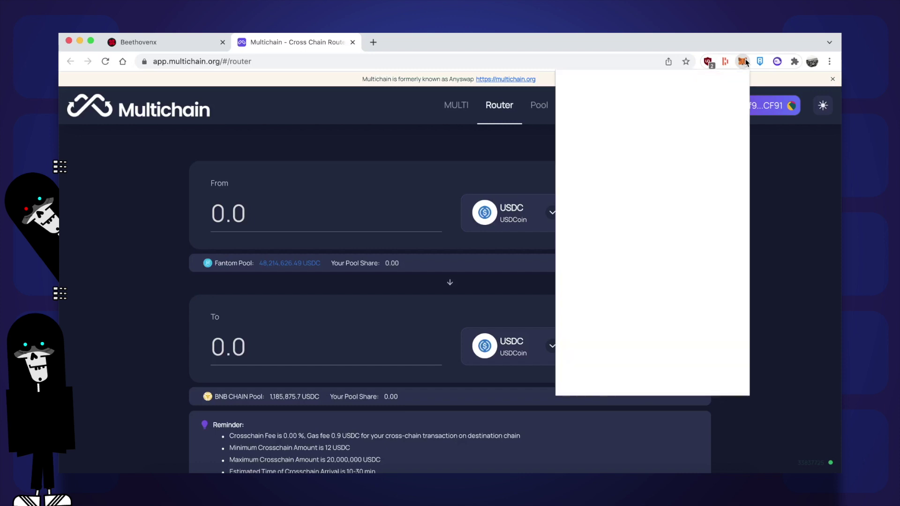
left_click(700, 90)
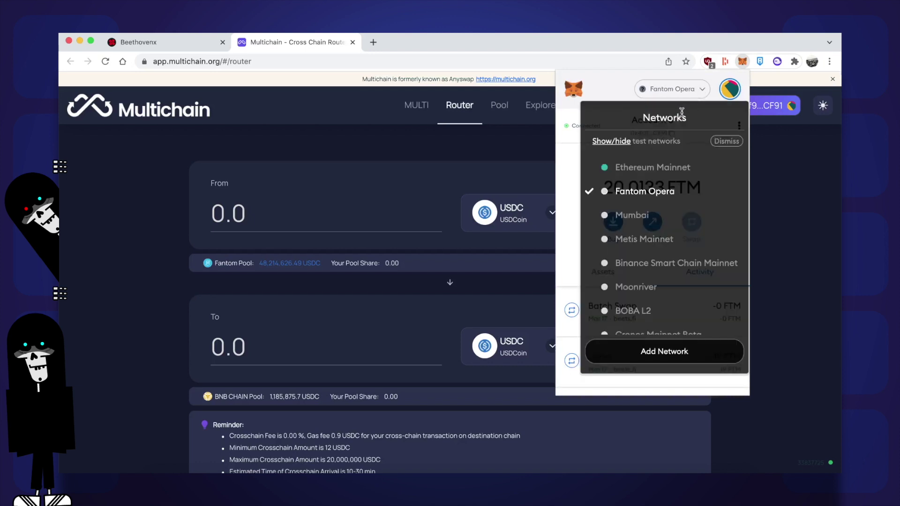
left_click(660, 173)
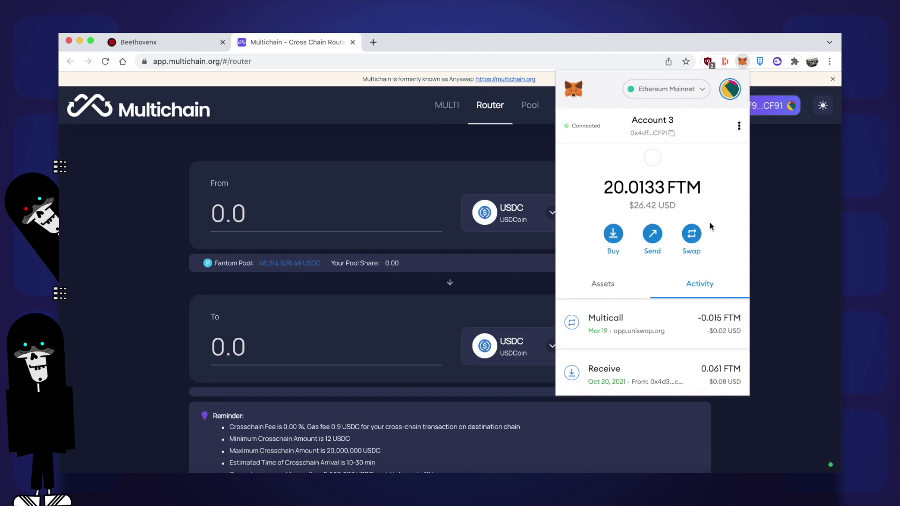
left_click(777, 212)
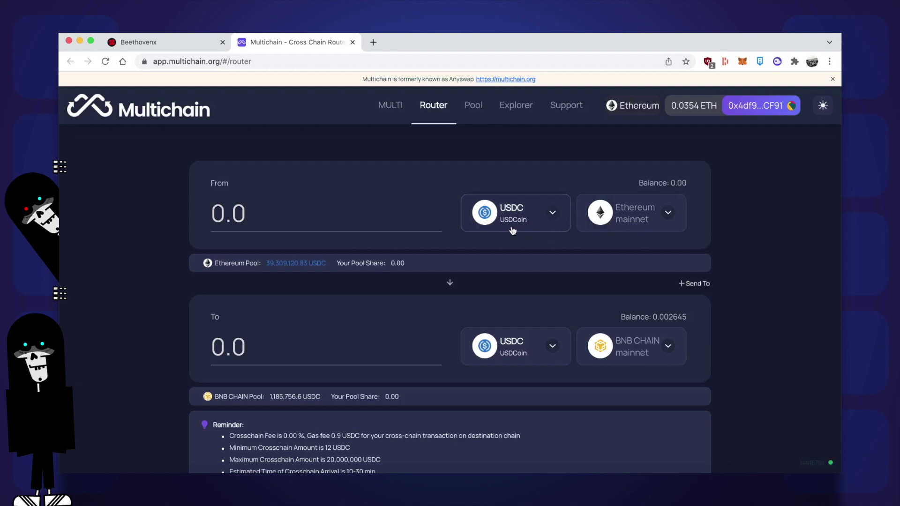
- Search for ftm and choose FTM as the token to send from Ethereum
left_click(537, 213)
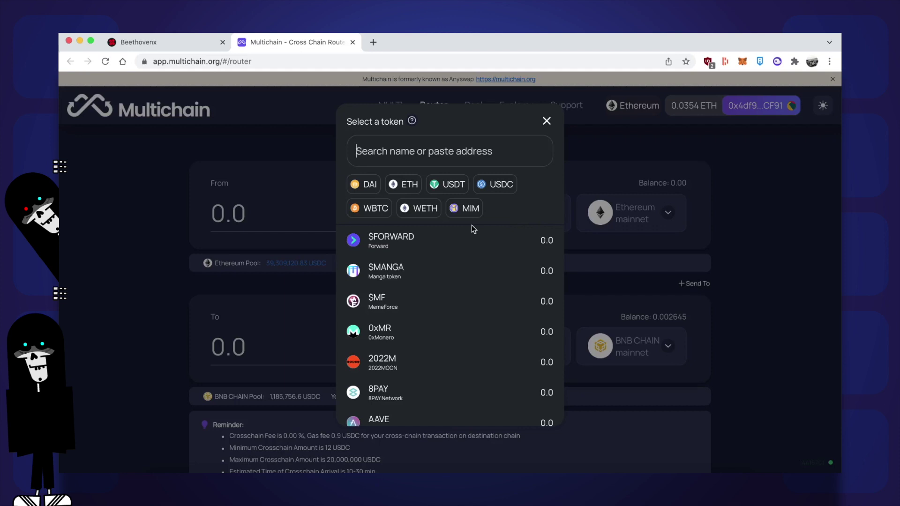
type("ftm")
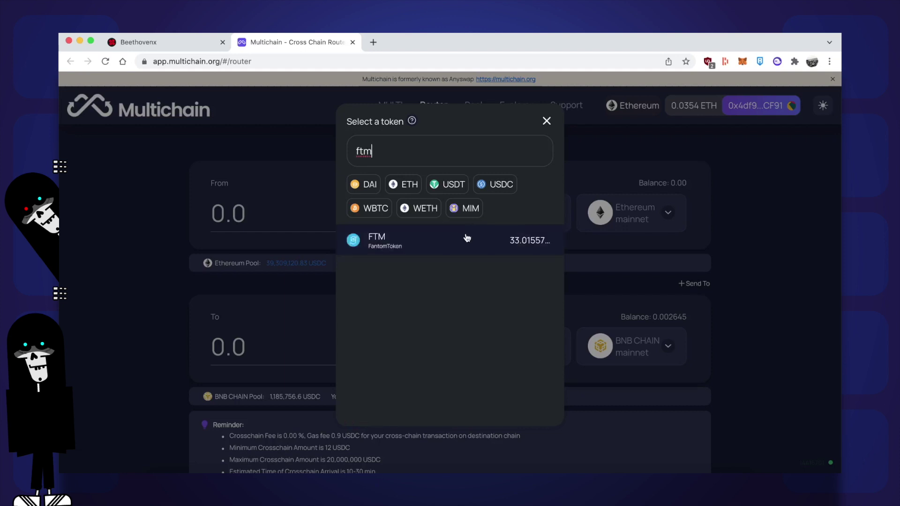
left_click(467, 237)
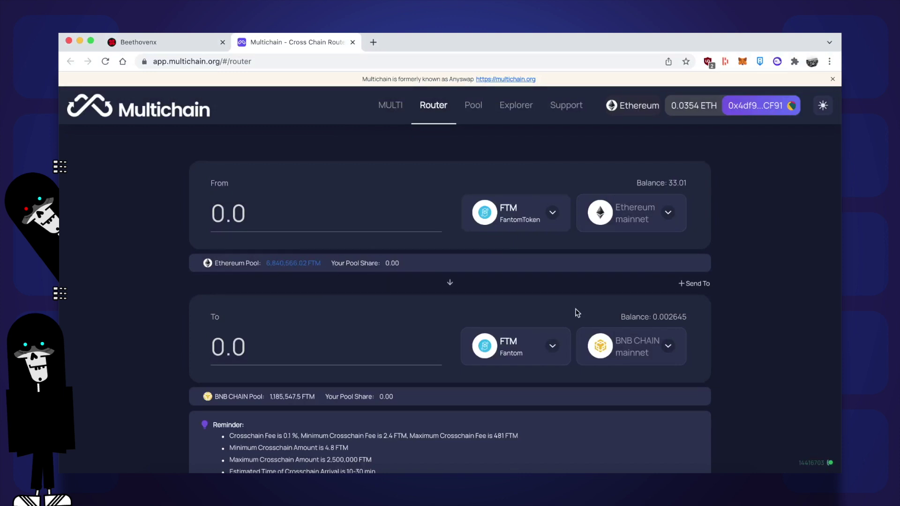
- Set Fantom mainnet as the destination network
left_click(605, 349)
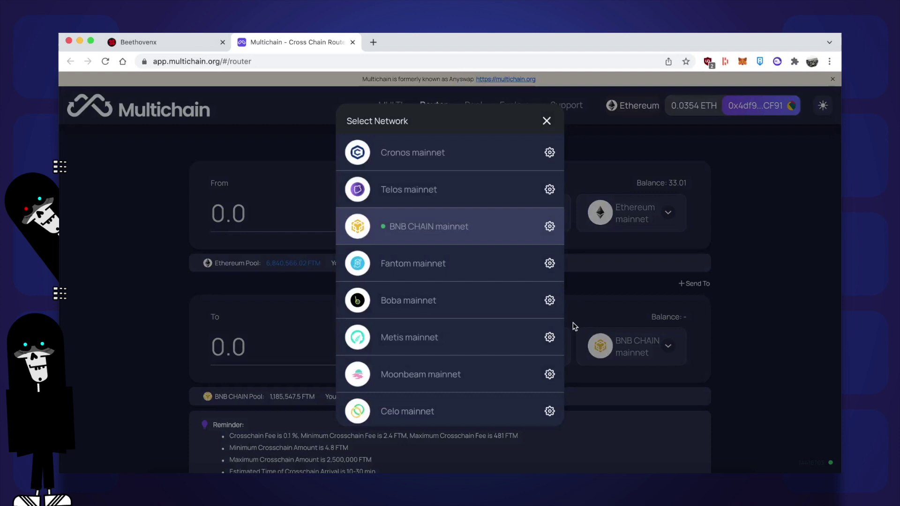
scroll(475, 228, "down", 2)
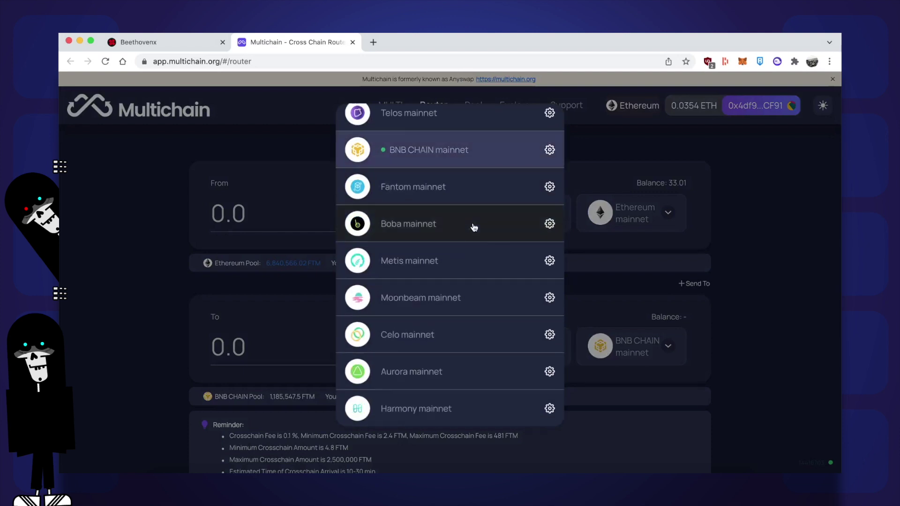
scroll(474, 228, "up", 2)
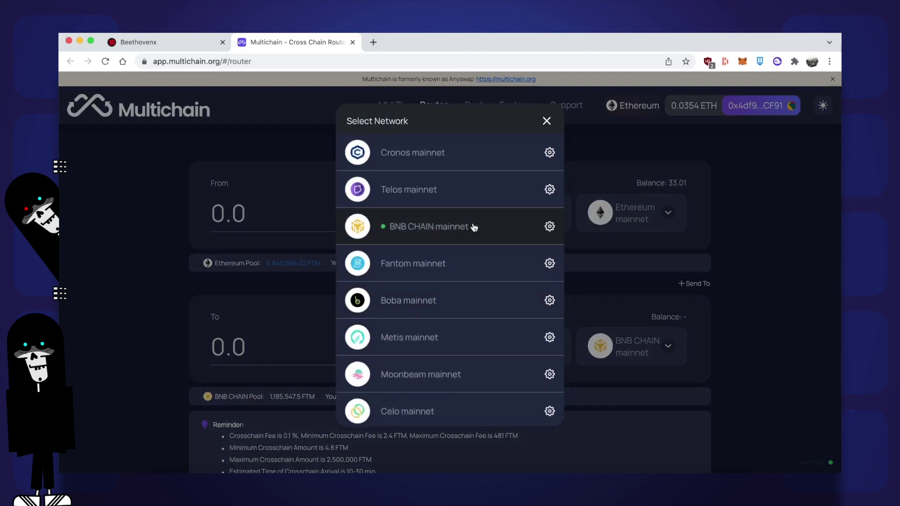
left_click(474, 228)
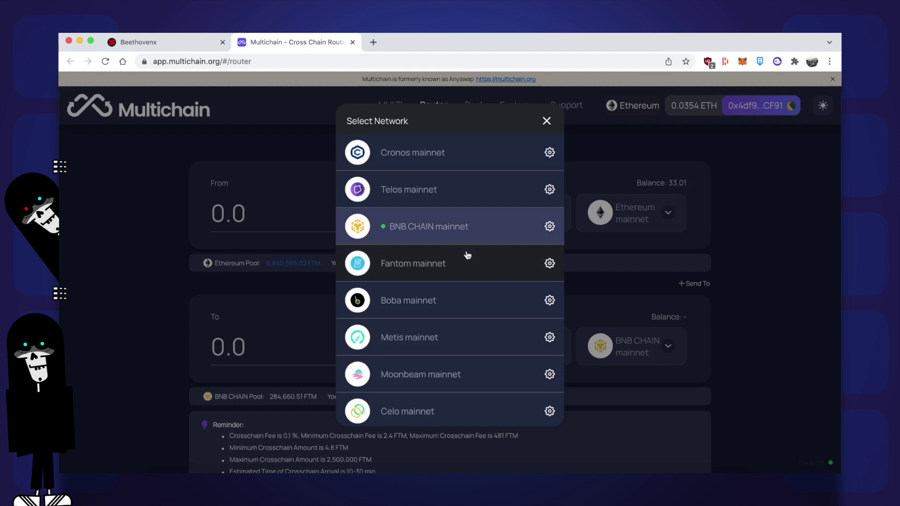
left_click(467, 256)
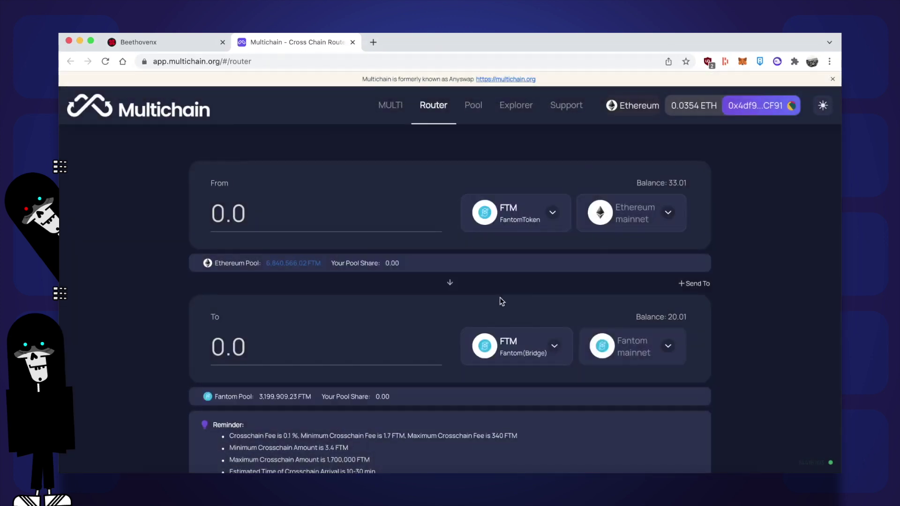
- Fill the maximum 33.0155 FTM balance as the amount, showing 31.3155 FTM to receive
scroll(500, 300, "down", 1)
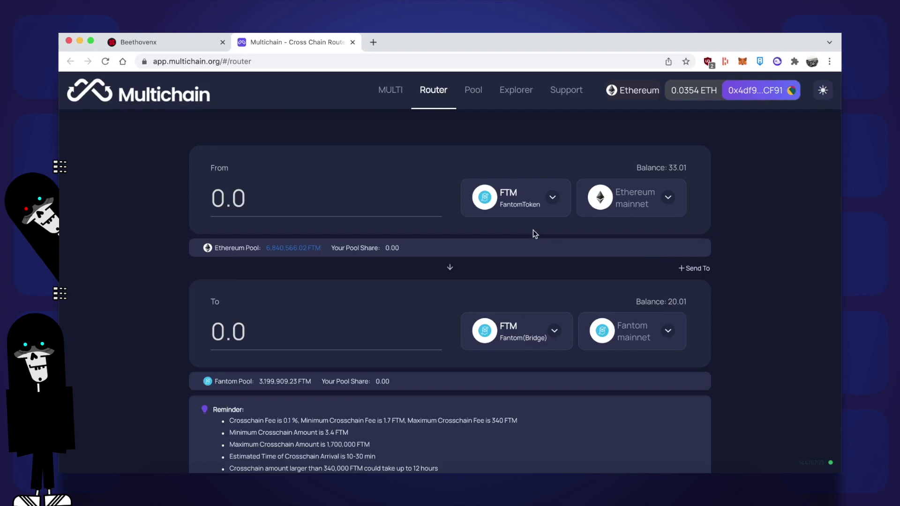
left_click(676, 171)
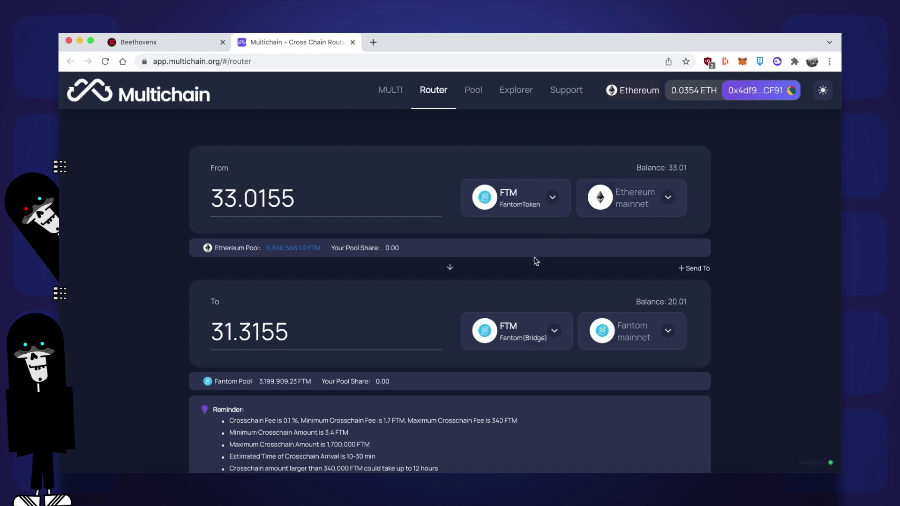
scroll(533, 263, "down", 3)
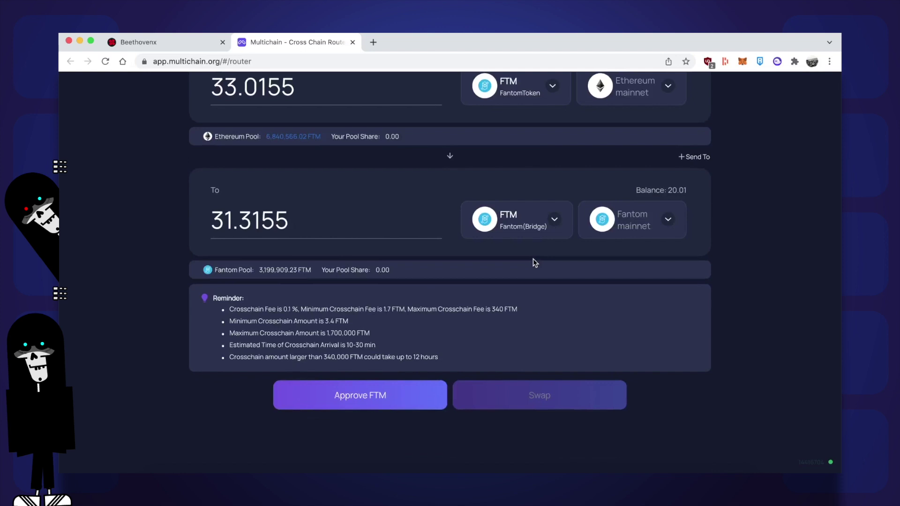
- Request FTM spending approval for the router and confirm the permission in MetaMask
left_click(394, 404)
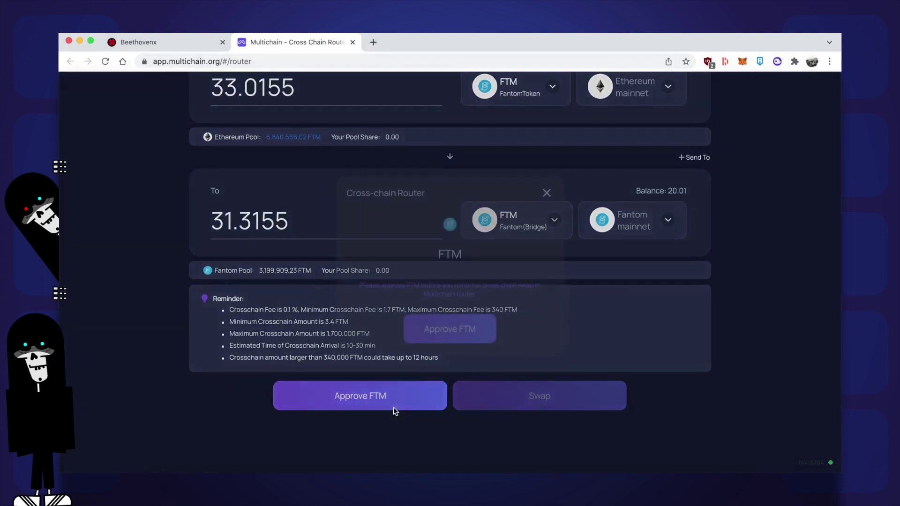
left_click(446, 333)
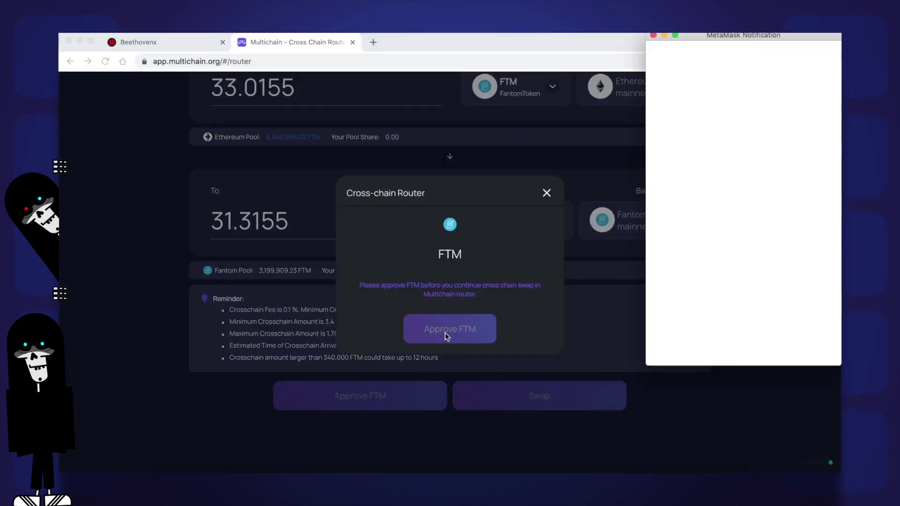
scroll(750, 258, "down", 5)
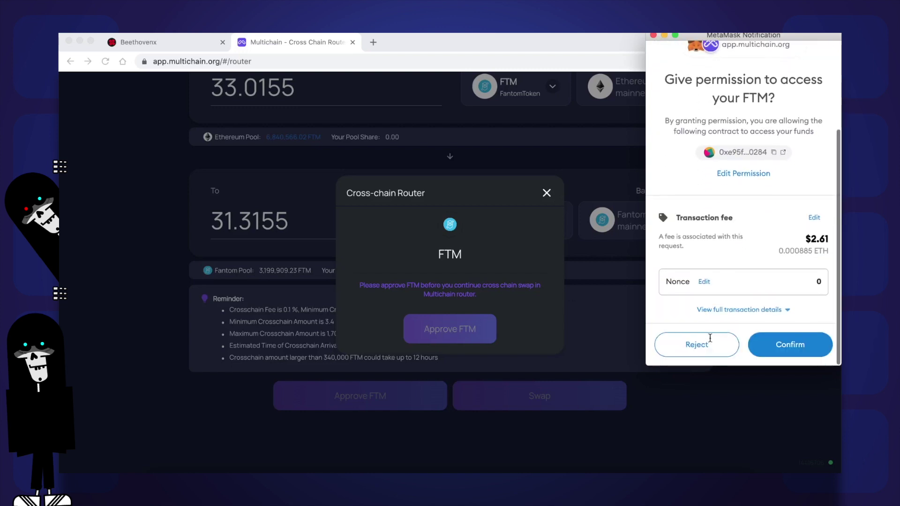
left_click(779, 346)
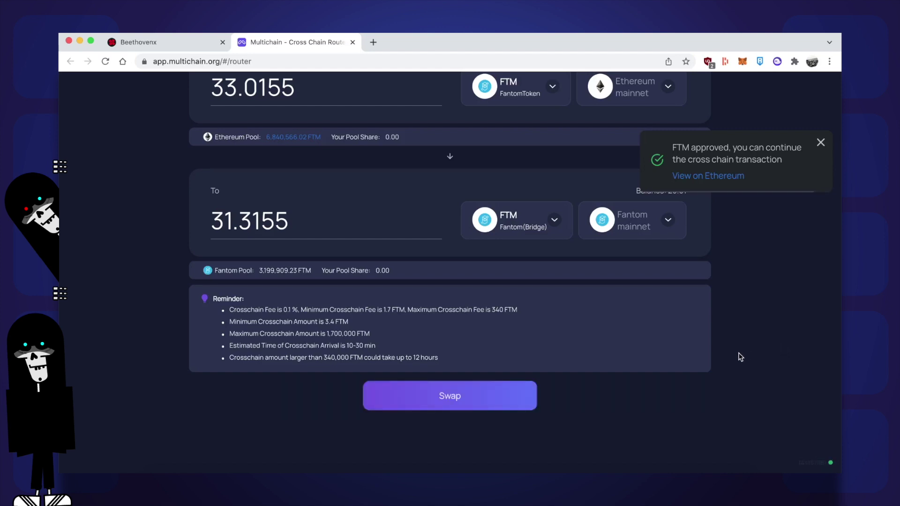
- Start the 33.0155 FTM swap, accept the transfer details, and sign it in MetaMask
left_click(482, 395)
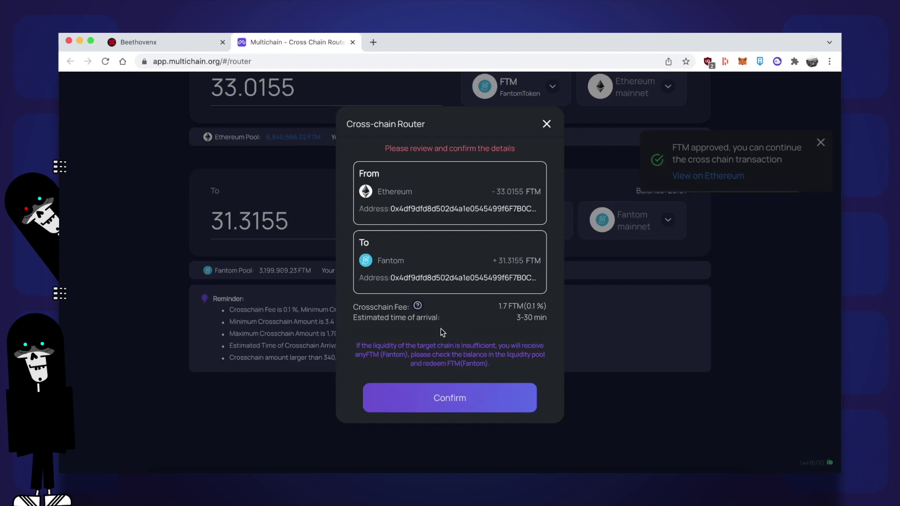
mouse_move(415, 308)
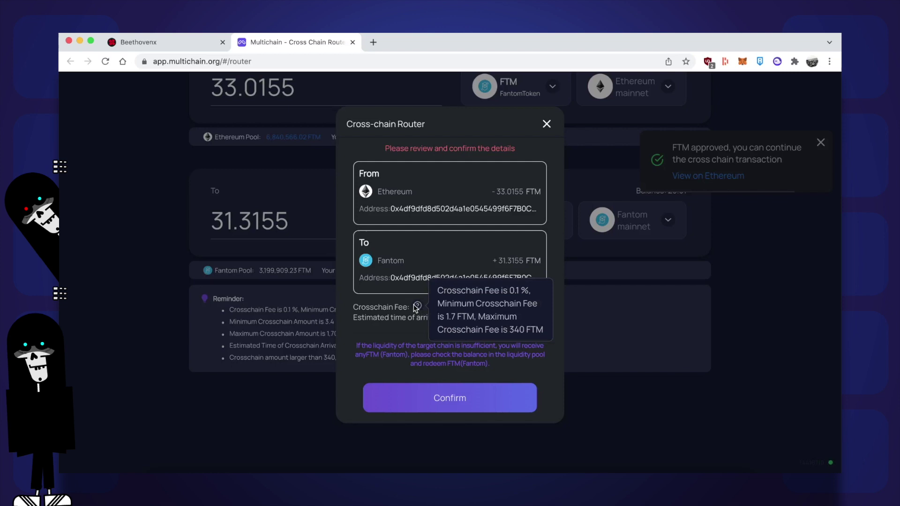
left_click(432, 394)
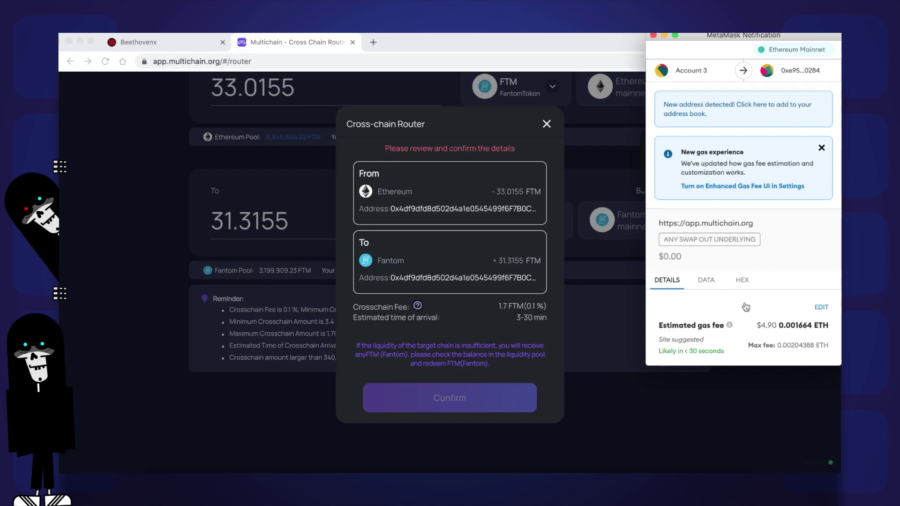
scroll(746, 307, "down", 3)
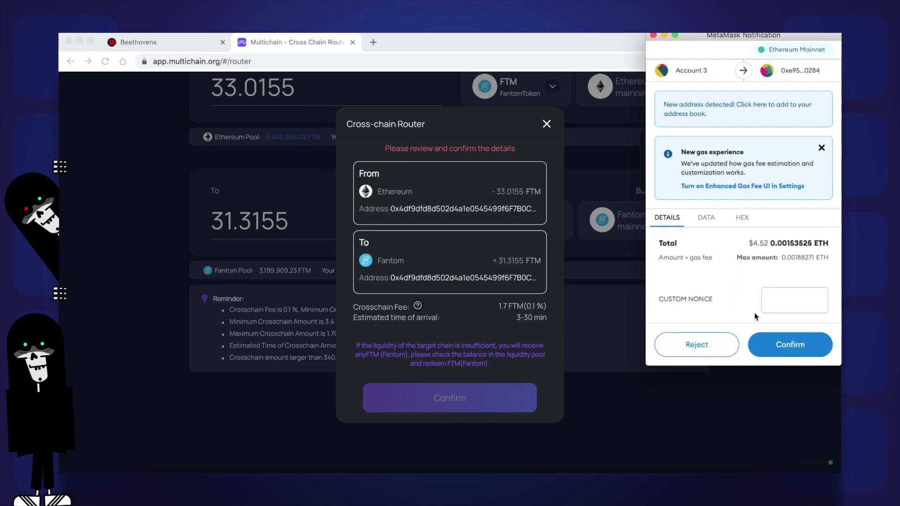
left_click(777, 339)
- Confirm the bridge transaction in MetaMask, then close the Success transaction details
left_click(781, 346)
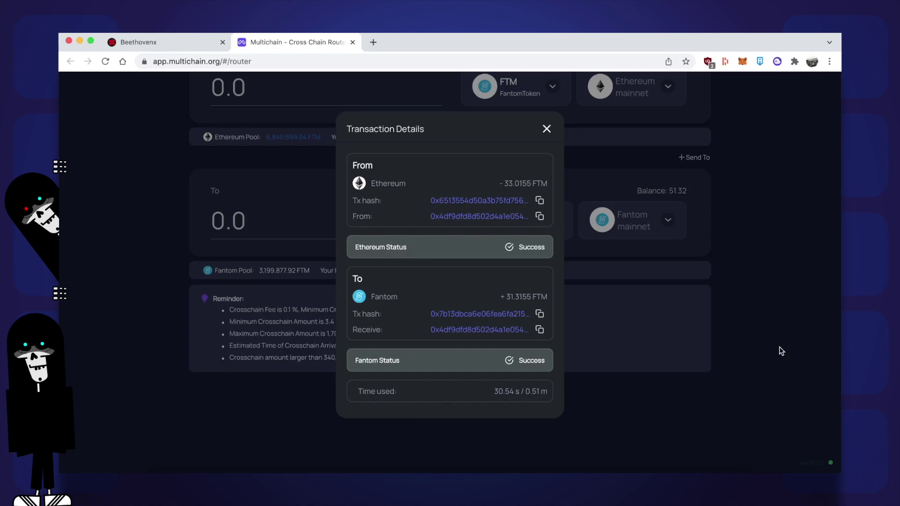
left_click(547, 129)
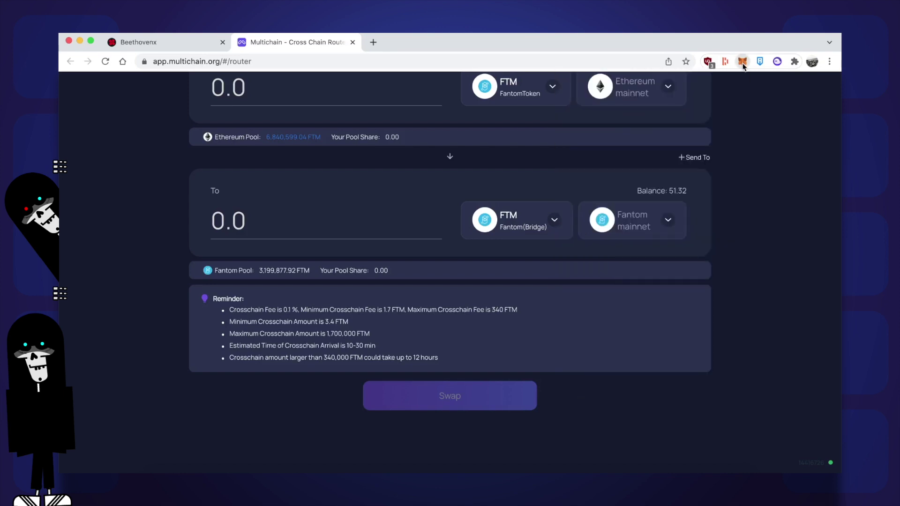
- Switch MetaMask to Fantom Opera to see the 51.3288 FTM balance
left_click(743, 62)
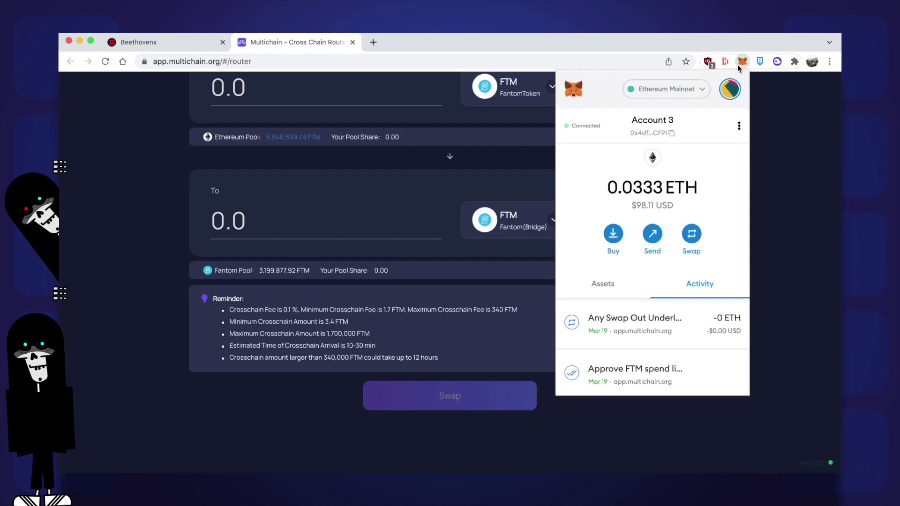
left_click(696, 91)
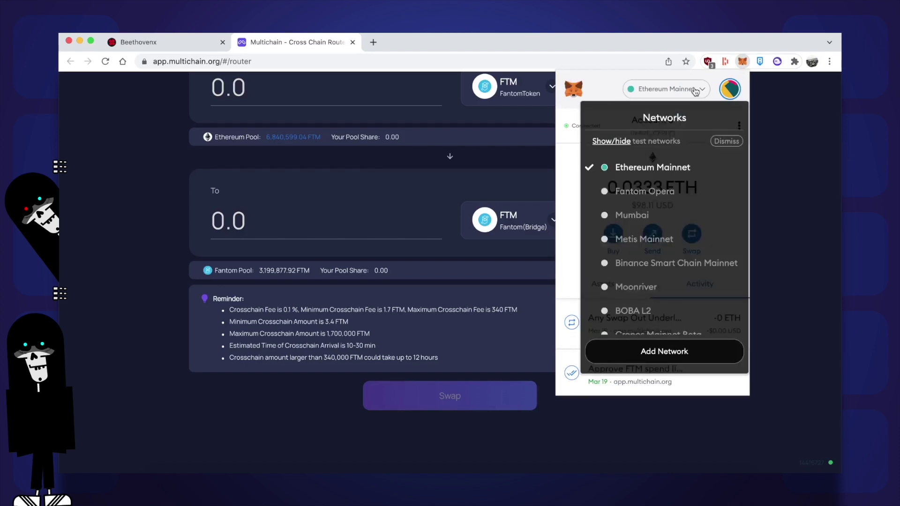
left_click(656, 191)
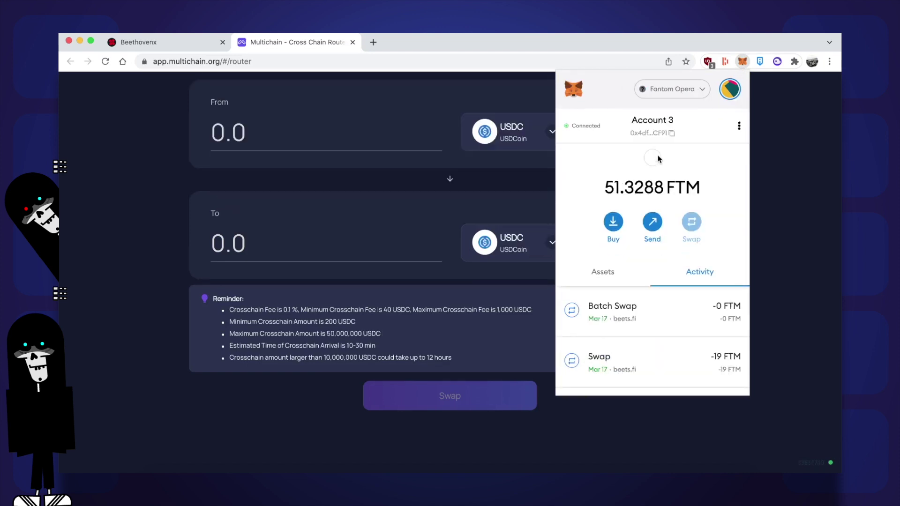